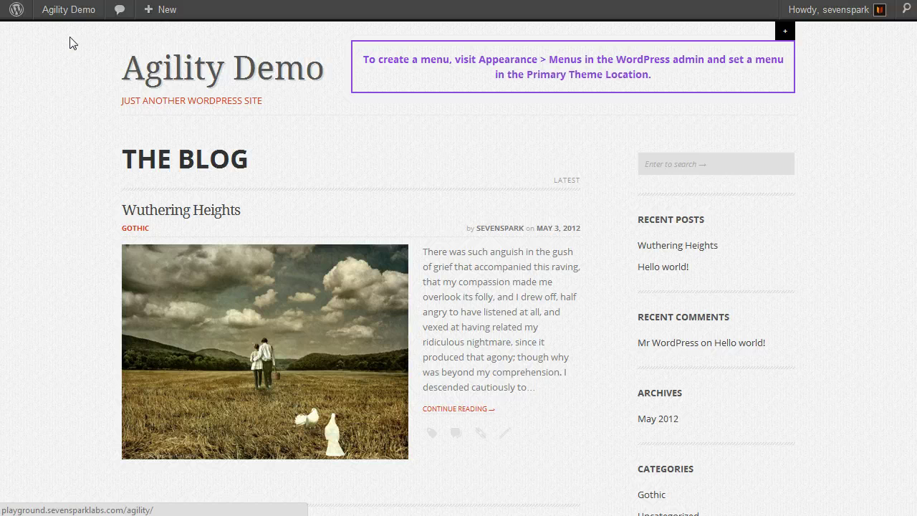
Start a new page and review the finished About page on the Agility demo site as a reference.
mouse_move(172, 15)
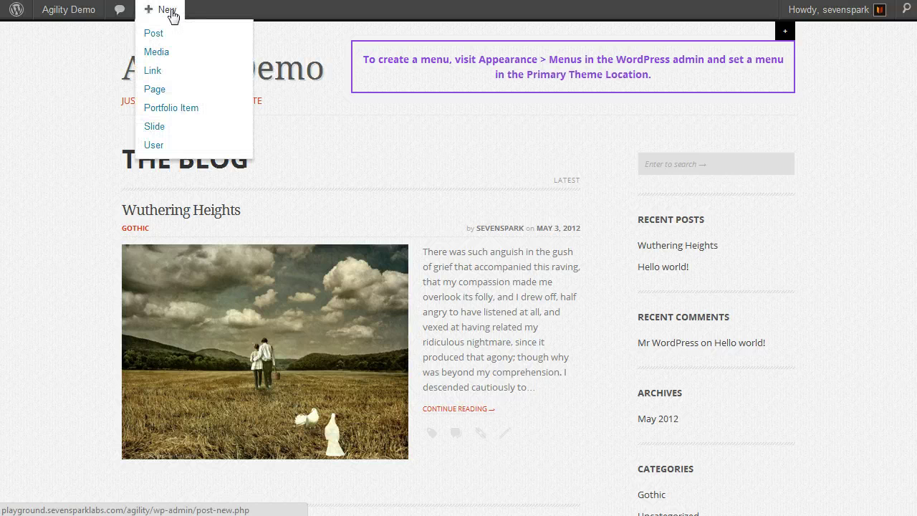
click(155, 93)
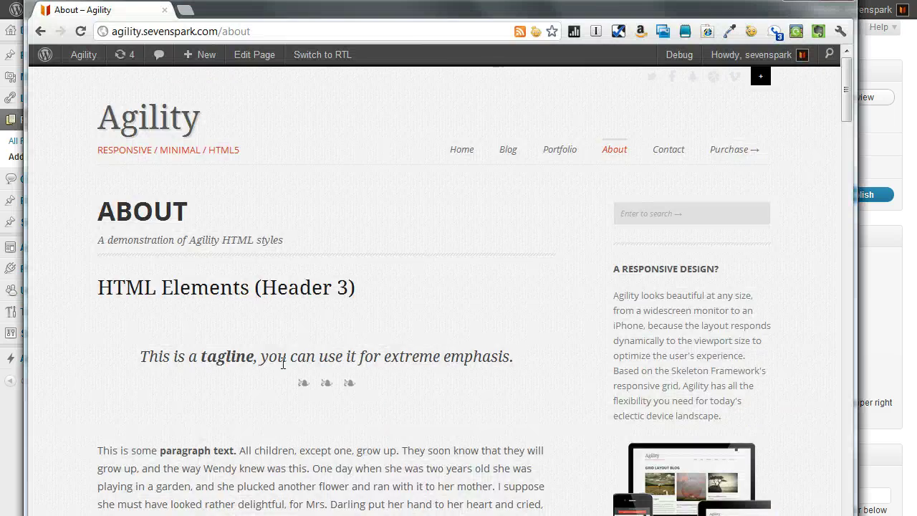
scroll(283, 364, down, 7)
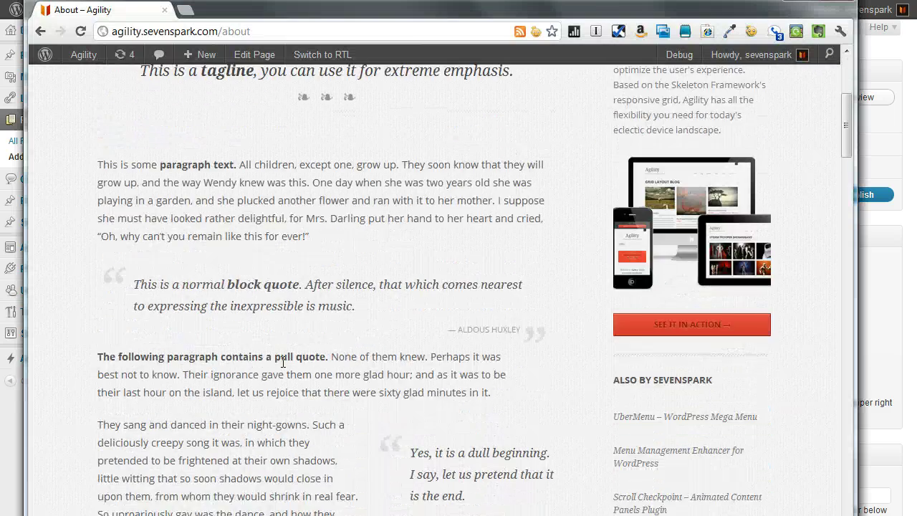
scroll(283, 362, up, 7)
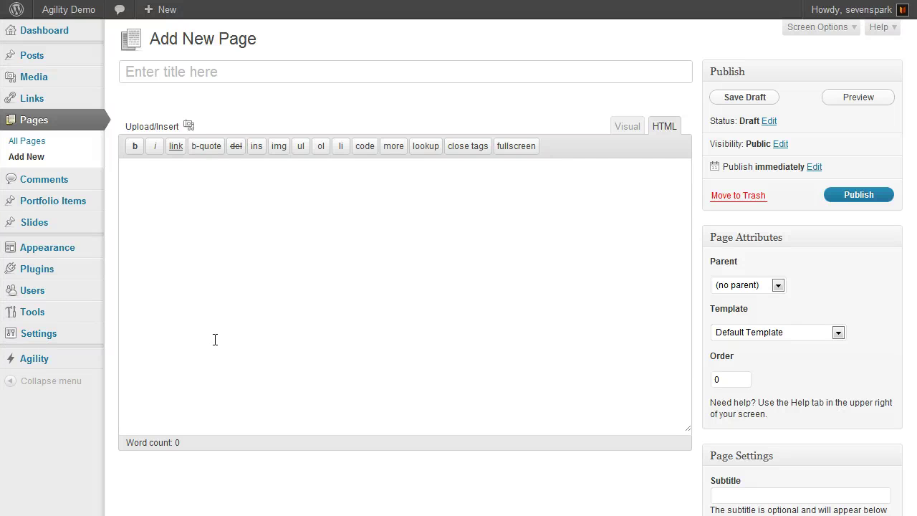
Fill the page body with the HTML Elements sample markup, title the page About, and leave it without a parent.
text(<h3>HTML Elements (Header 3)</h3> <div class="post-content" id="tagline-demo"> <div class="tagline">This is a <strong>tagline</strong>, you can use it for extreme emphasis. <span class="fleuron"></span> </div>  <p>This is some <strong>paragraph text.</strong>  All children, except one, grow up. They soon know that they will grow up, and the way Wendy knew was this. One day when she was two years old she was playing in a garden, and she plucked another flower and ran with it to her mother. I suppose she must have looked rather delightful, for Mrs. Darling put her hand to her heart and cried, "Oh, why can't you remain like this for ever!"</p>  <blockquote id="blockquote-demo">This is a normal <strong>block quote</strong>.  After silence, that which comes nearest to expressing the inexpressible is music. <cite>Aldous Huxley</cite> </blockquote>)
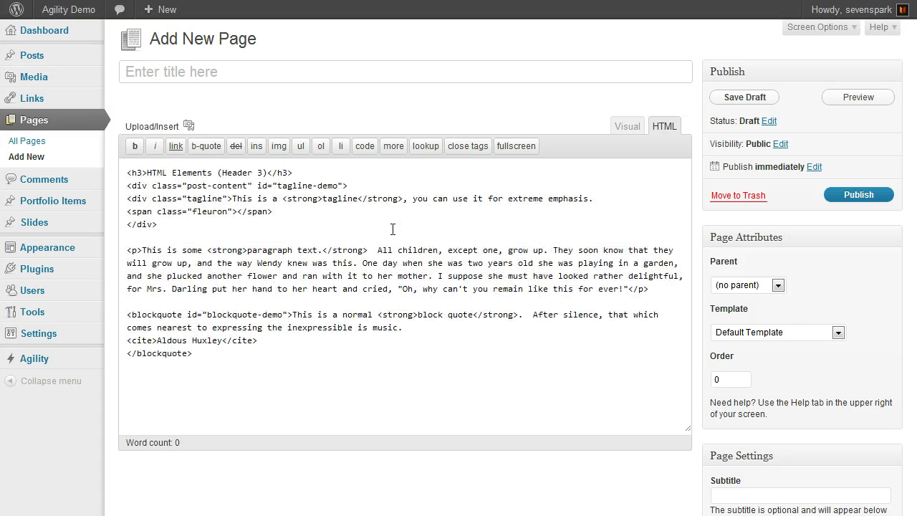
click(198, 72)
text(About)
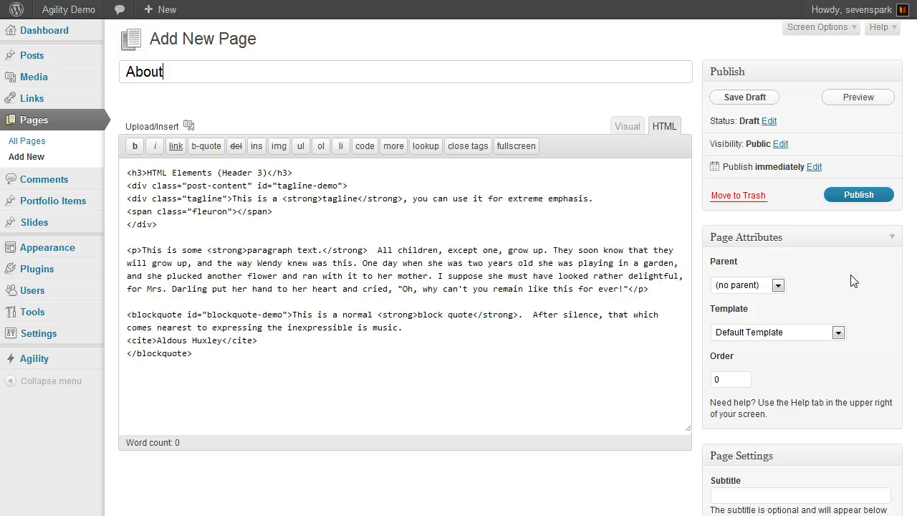
click(780, 286)
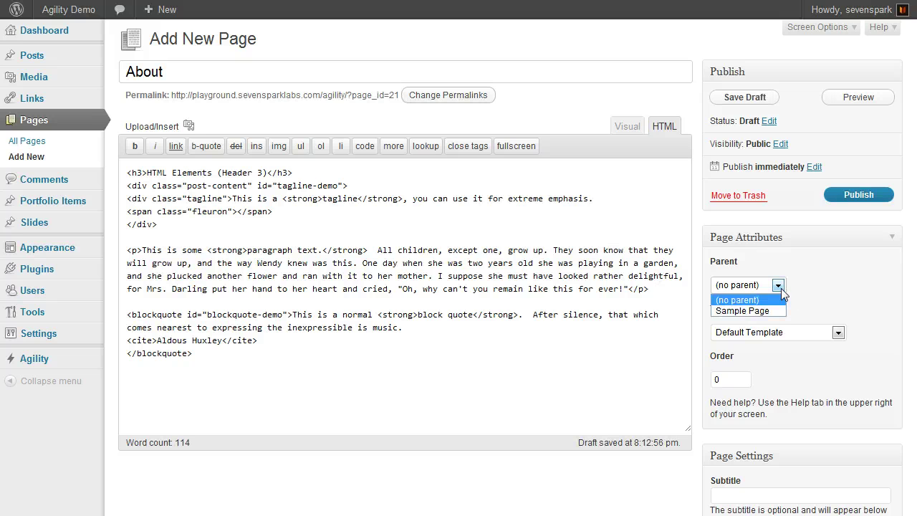
click(780, 288)
Try the BrickLayer Custom Template for the page and look at its BrickLayer layout setting.
scroll(796, 304, down, 2)
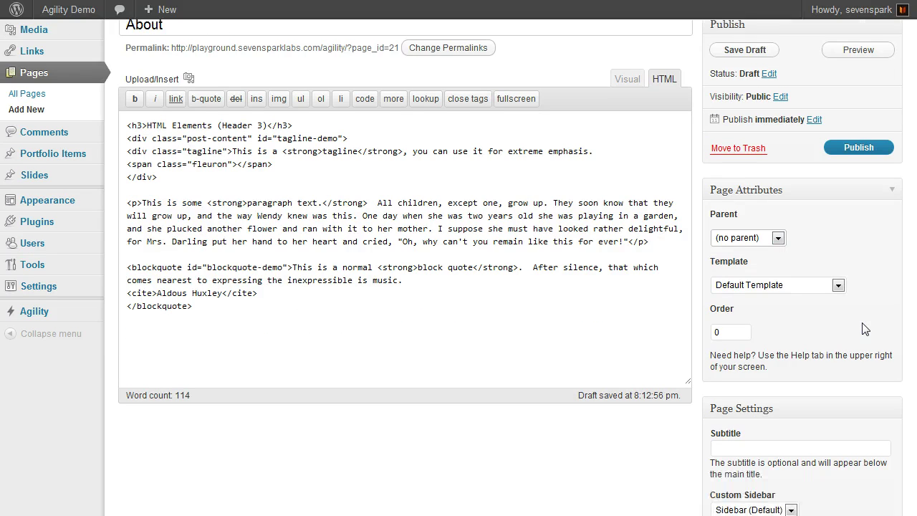
click(760, 241)
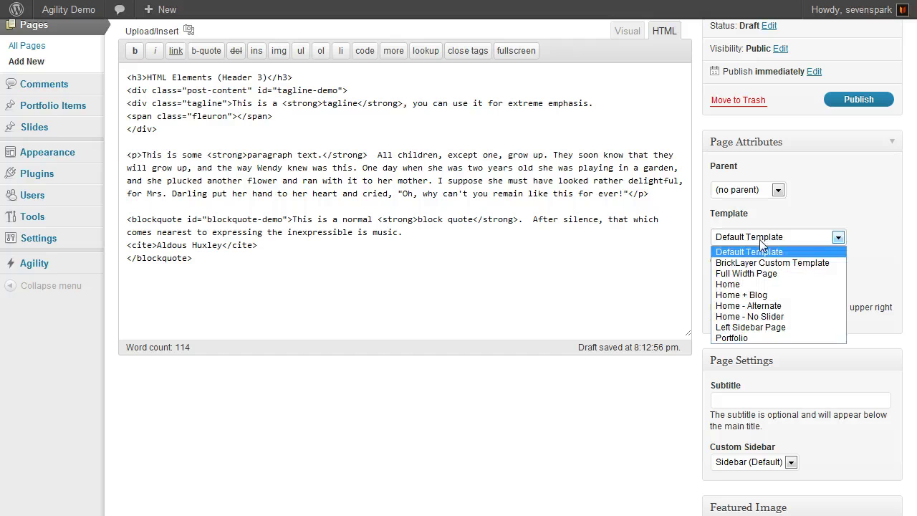
click(788, 263)
scroll(774, 373, down, 3)
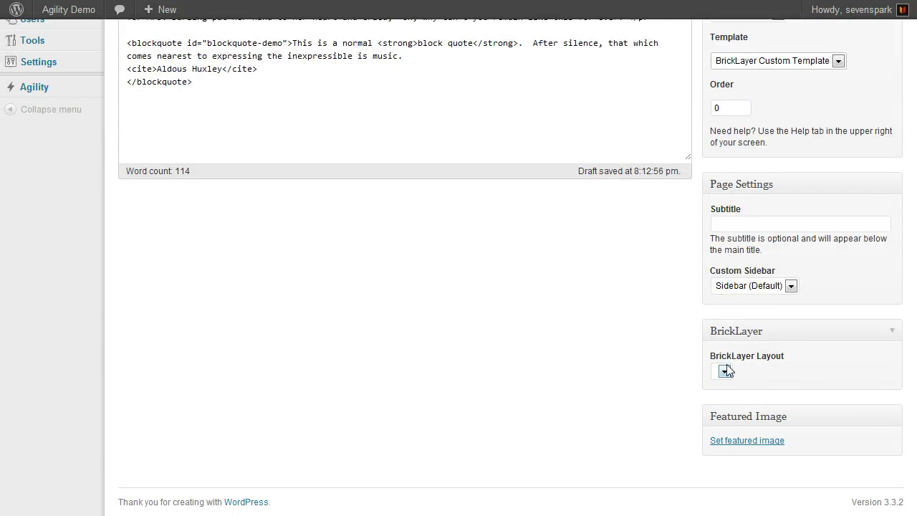
scroll(727, 370, up, 4)
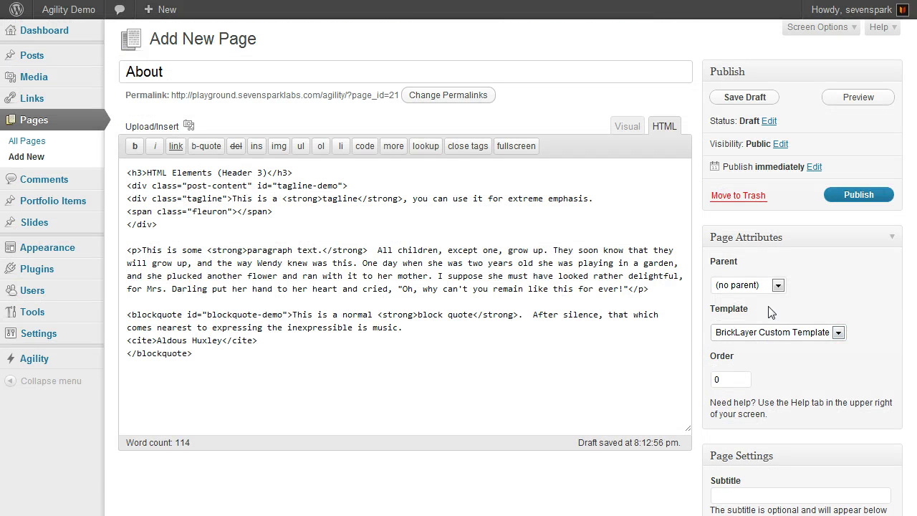
Try the Portfolio template for the page and look through the portfolio settings it offers.
click(764, 334)
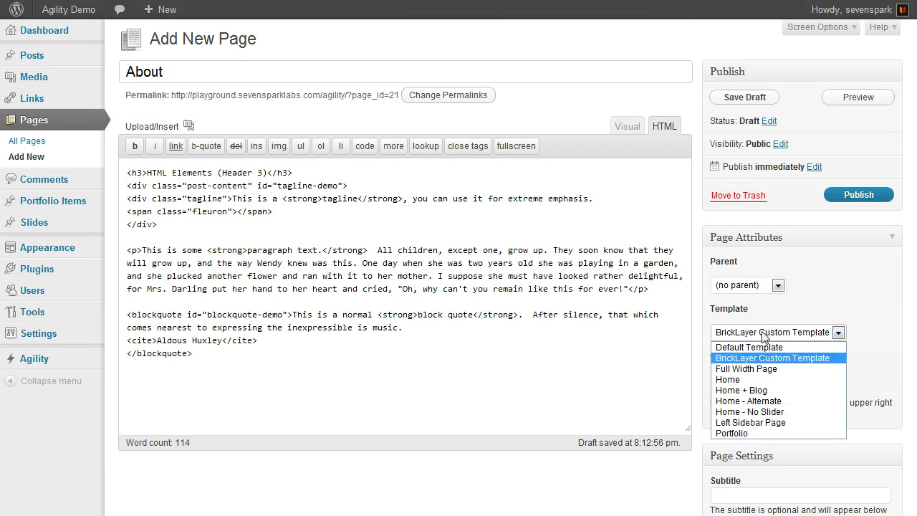
click(738, 434)
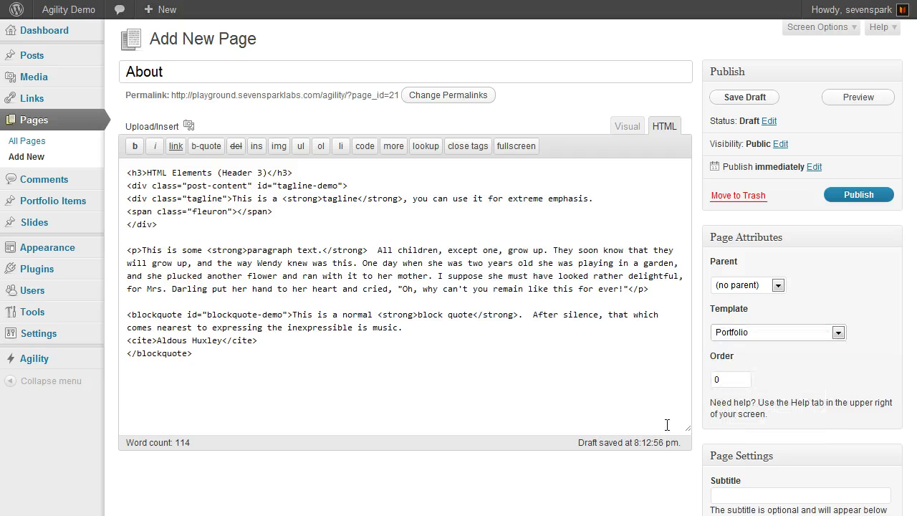
scroll(668, 409, down, 6)
scroll(669, 392, down, 2)
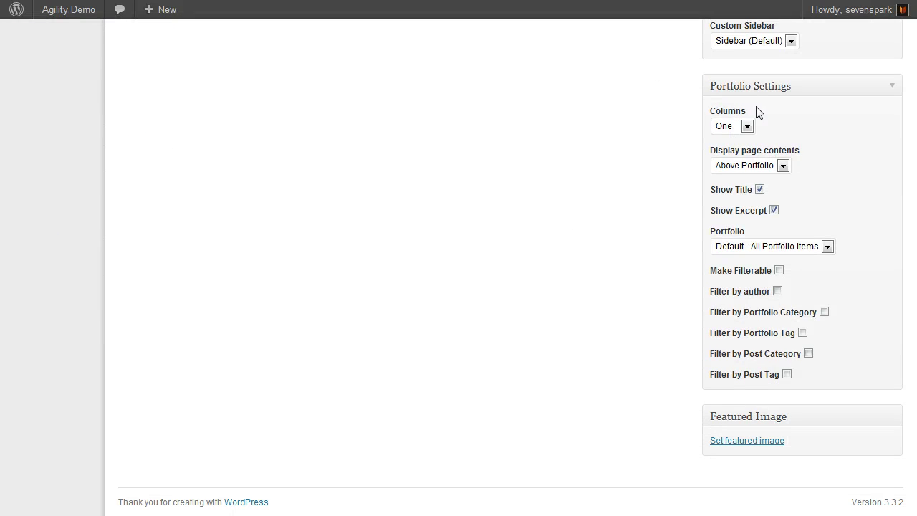
scroll(641, 365, up, 8)
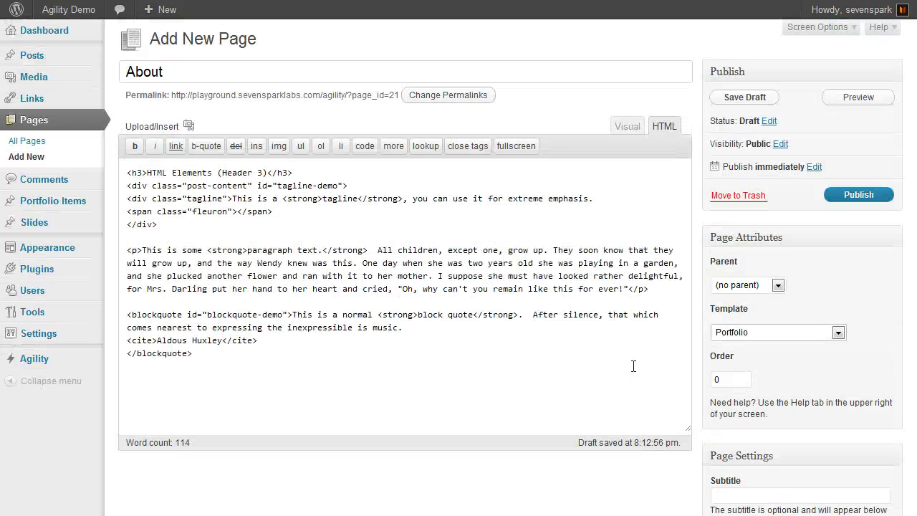
Set the page's template back to Default Template and look over the other available templates.
click(814, 334)
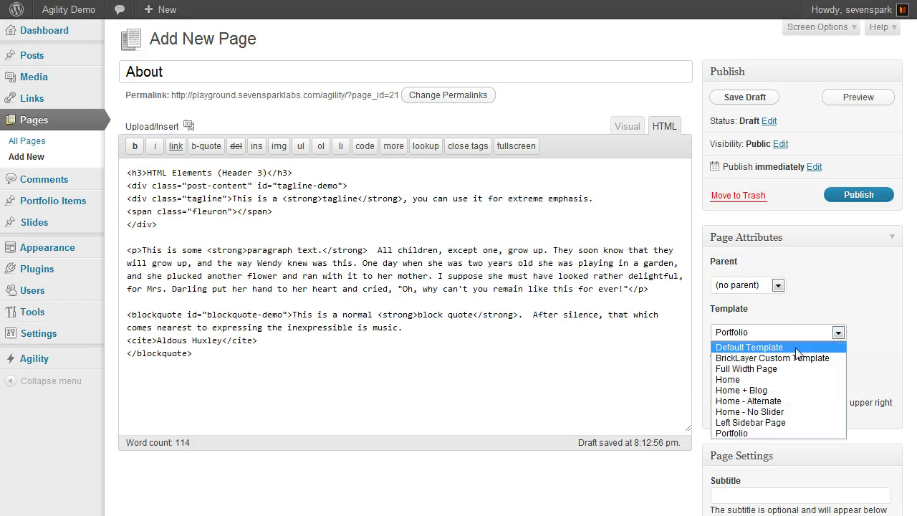
click(729, 348)
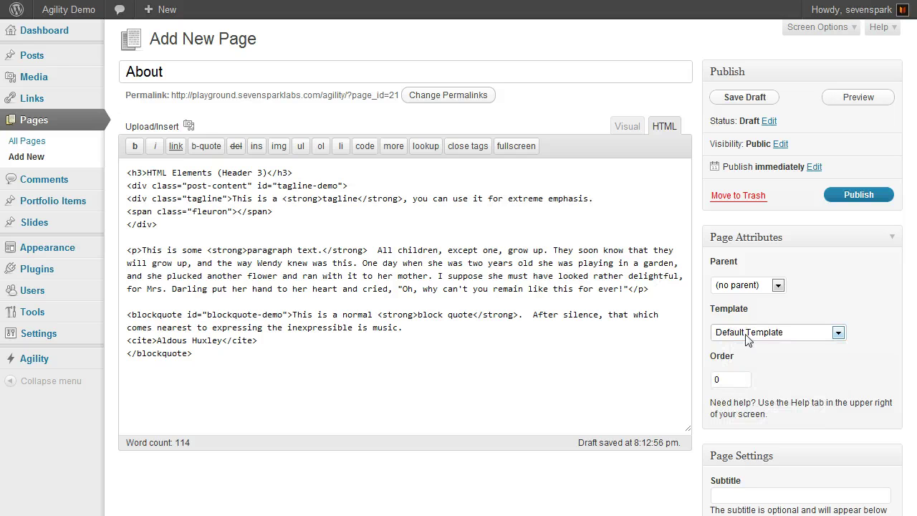
click(747, 336)
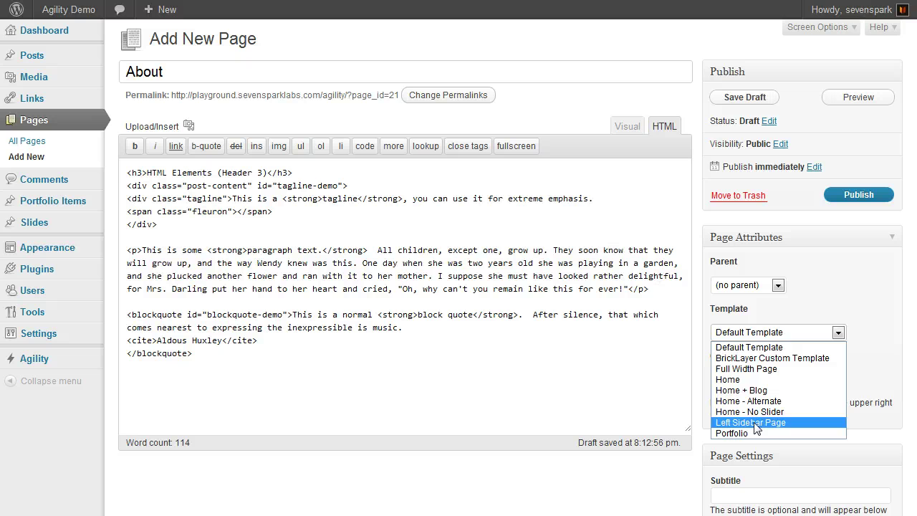
click(746, 347)
Set the page's subtitle to "This is the about page" and keep Sidebar (Default) as its custom sidebar.
scroll(835, 389, down, 1)
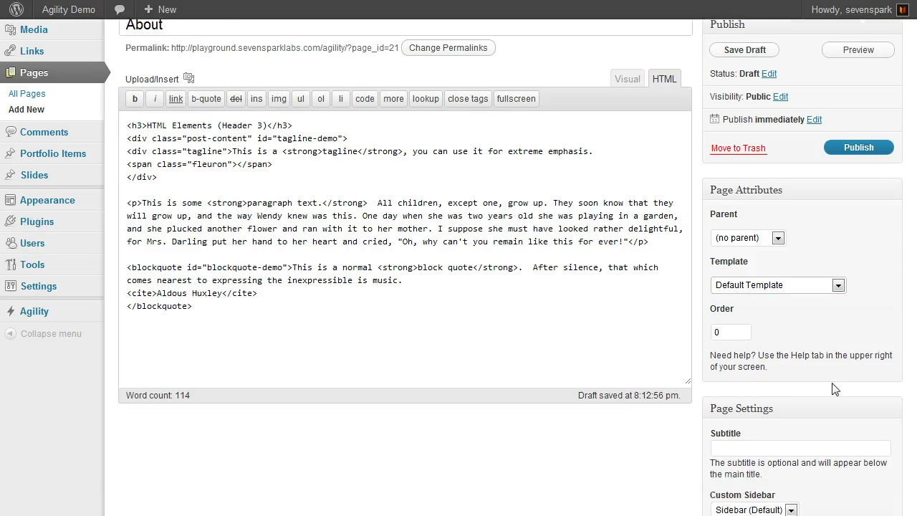
scroll(835, 389, down, 3)
click(783, 310)
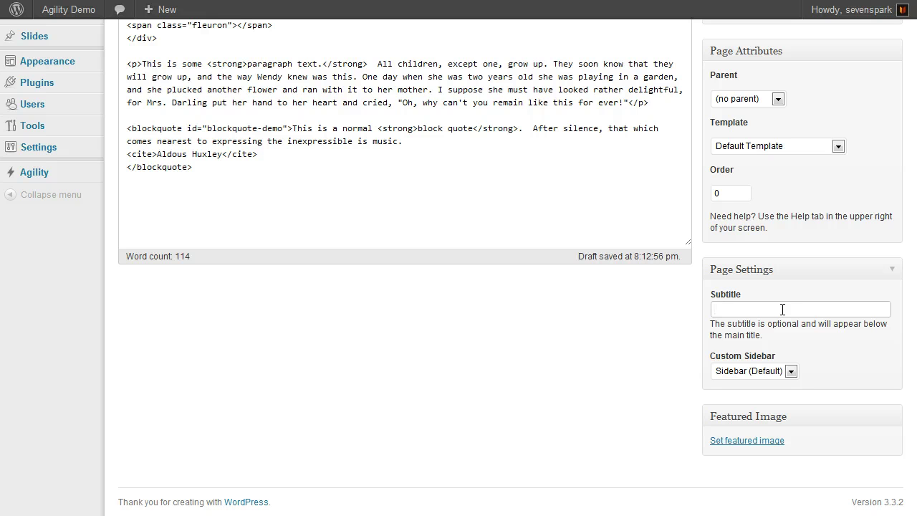
text(This is the about page)
click(777, 371)
click(775, 372)
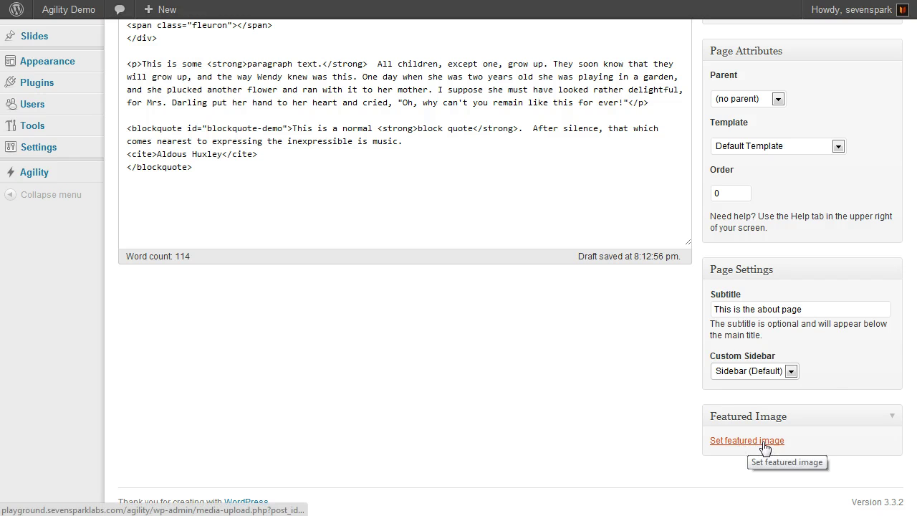
Keep Default Template selected for the About page and publish it.
scroll(693, 440, up, 1)
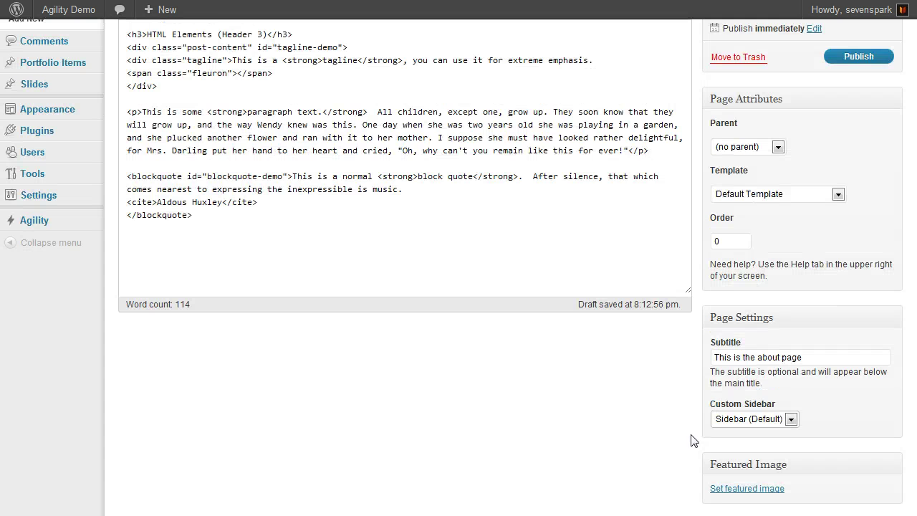
scroll(788, 445, up, 3)
click(785, 335)
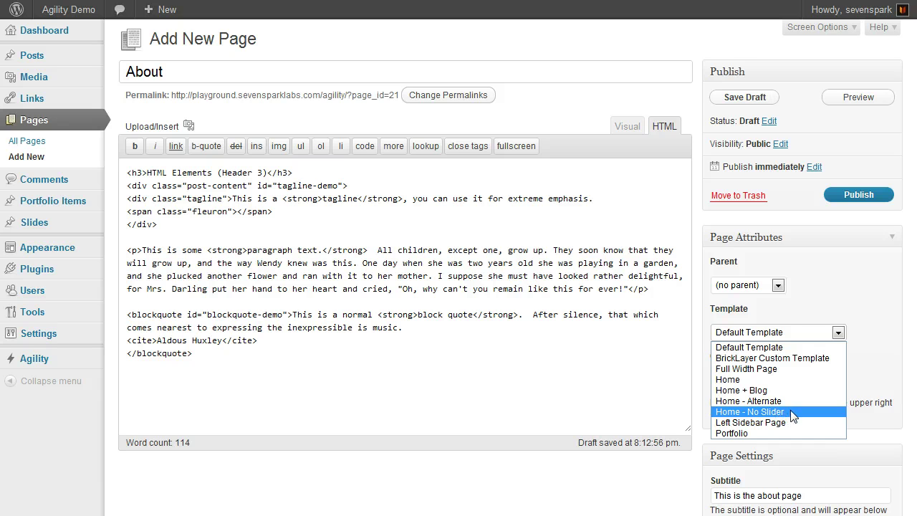
click(788, 347)
scroll(864, 401, down, 3)
scroll(865, 376, up, 3)
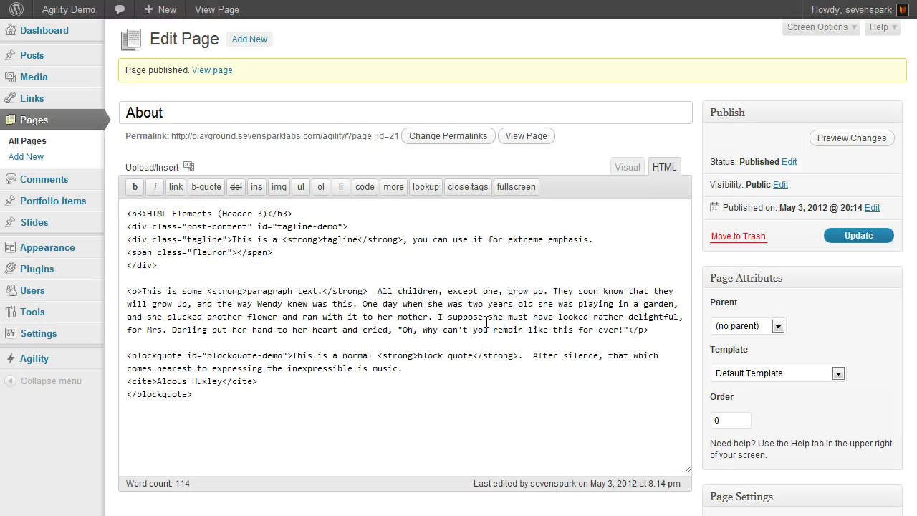
View the published About page from its title through its content, and return to the page editor.
click(528, 136)
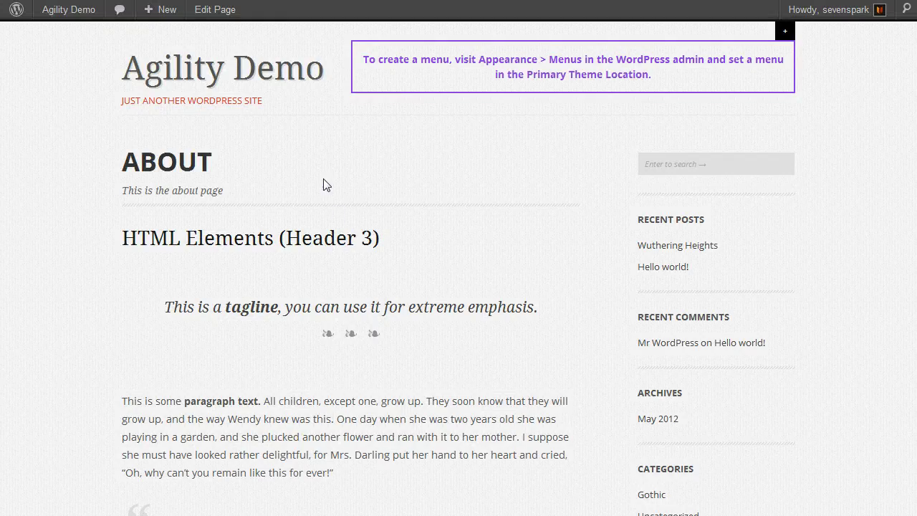
scroll(303, 172, down, 3)
scroll(341, 206, up, 1)
scroll(341, 206, up, 2)
key(alt+Left)
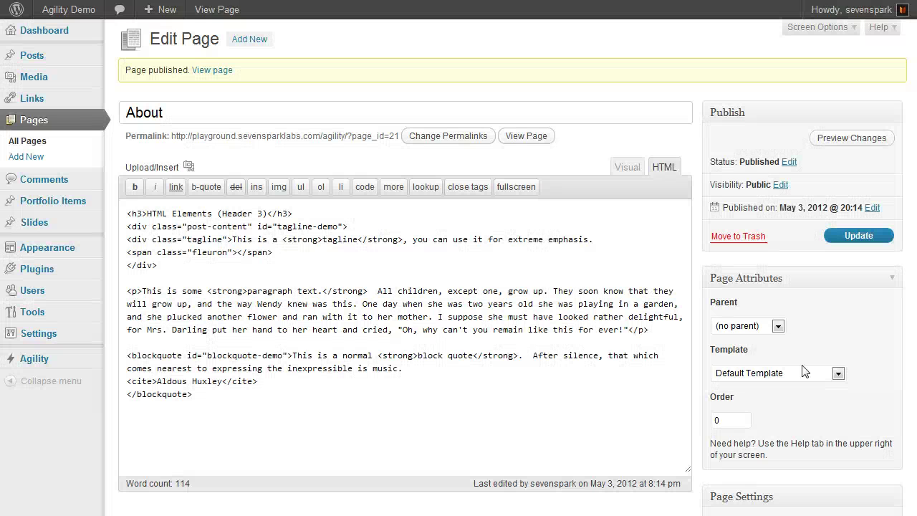
Set the About page's template to Left Sidebar Page and update the page.
click(788, 373)
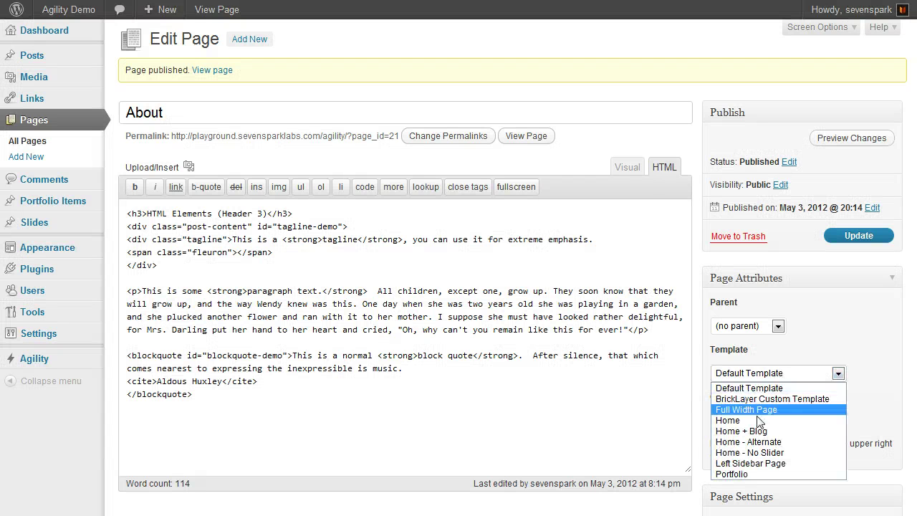
click(759, 463)
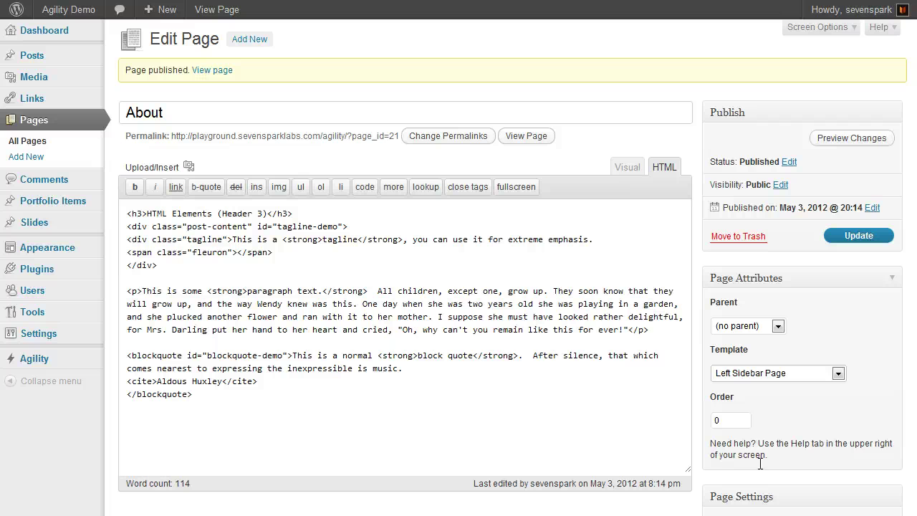
click(842, 240)
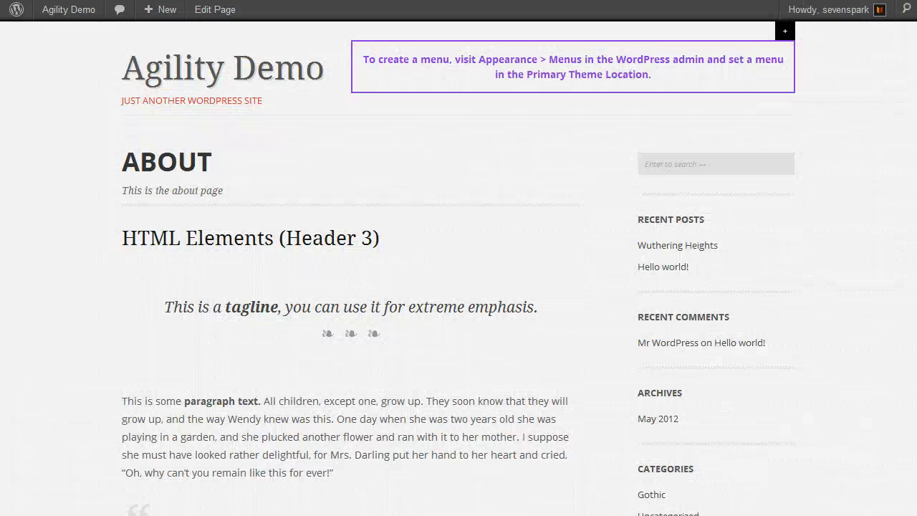
Reload the live About page and check its layout with the sidebar on the left.
key(F5)
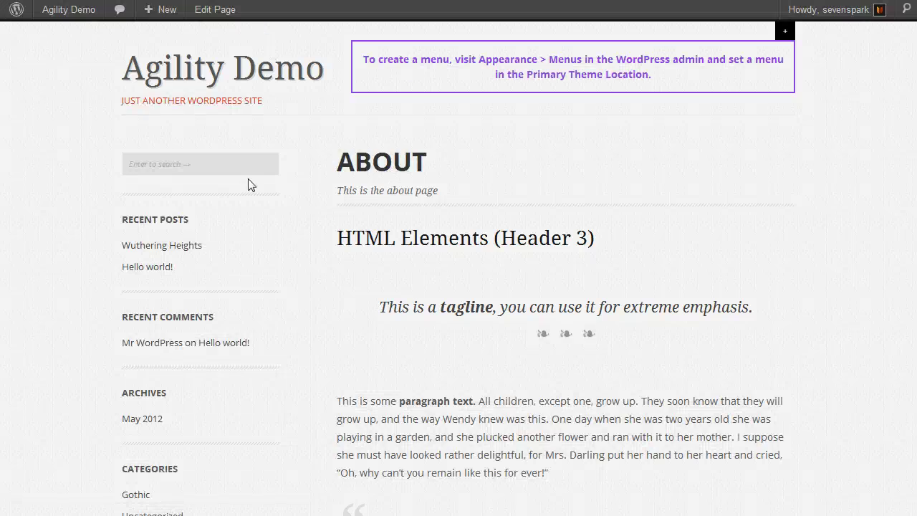
scroll(510, 453, down, 2)
scroll(385, 286, up, 2)
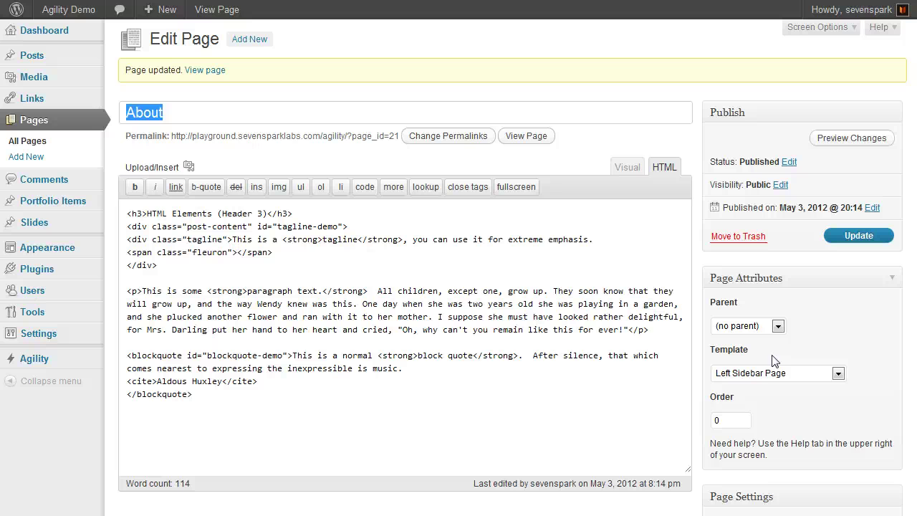
Set the About page's template to Full Width Page and update the page.
click(766, 378)
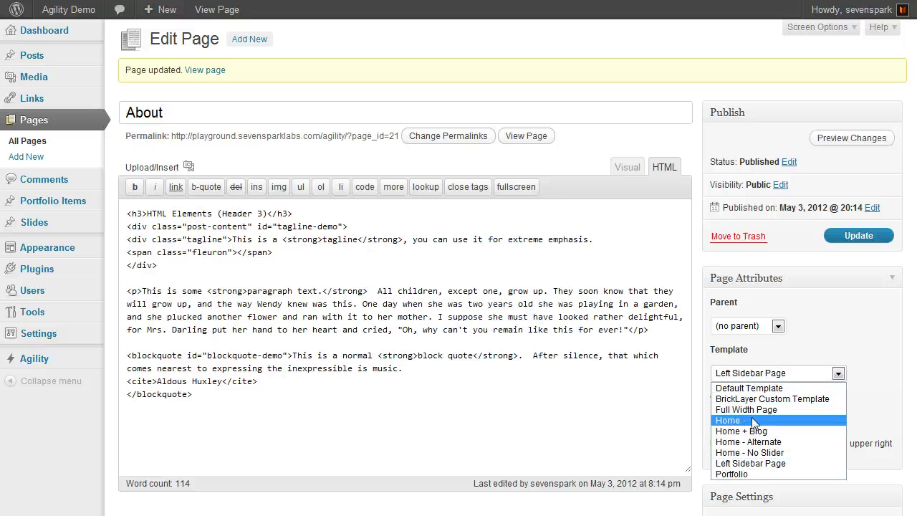
click(753, 410)
click(860, 237)
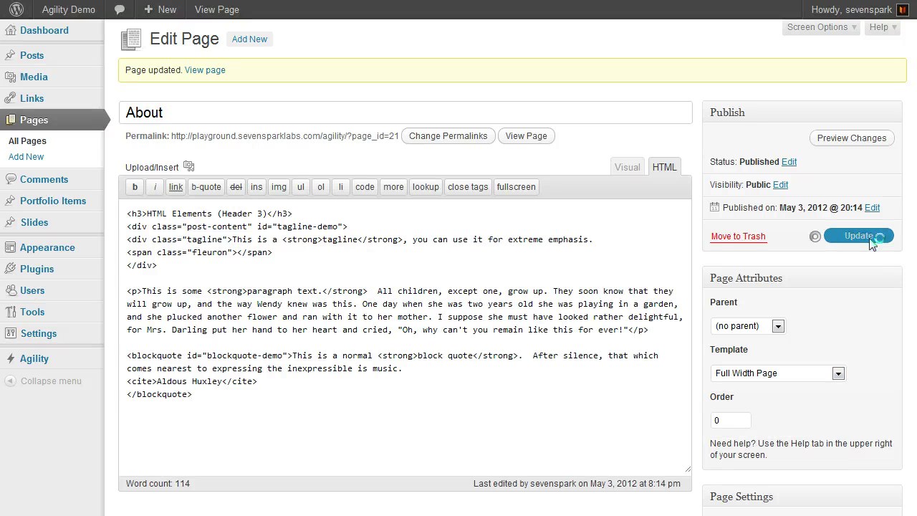
View the live About page in its full-width layout and check the subtitle below the title.
click(217, 9)
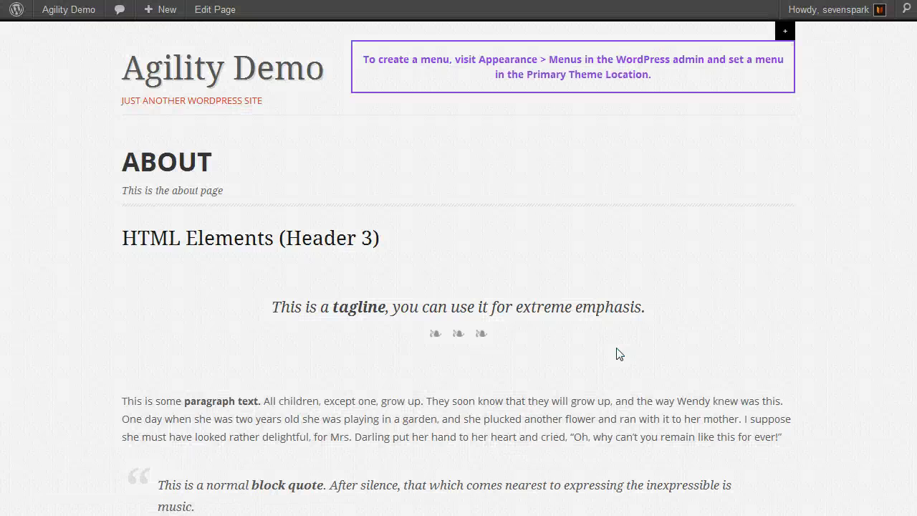
scroll(442, 189, down, 1)
scroll(443, 183, down, 3)
scroll(438, 215, up, 4)
drag(121, 191, 301, 192)
click(299, 192)
key(ctrl+Tab)
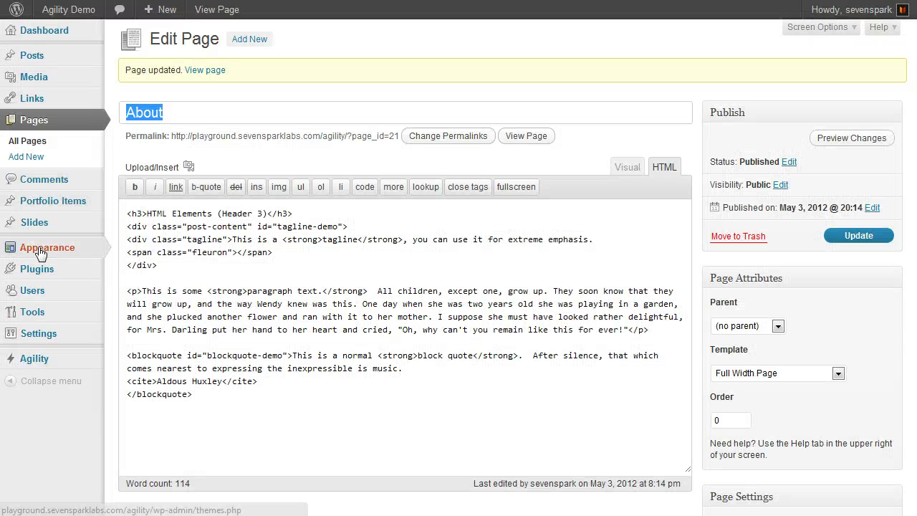
mouse_move(84, 248)
click(147, 280)
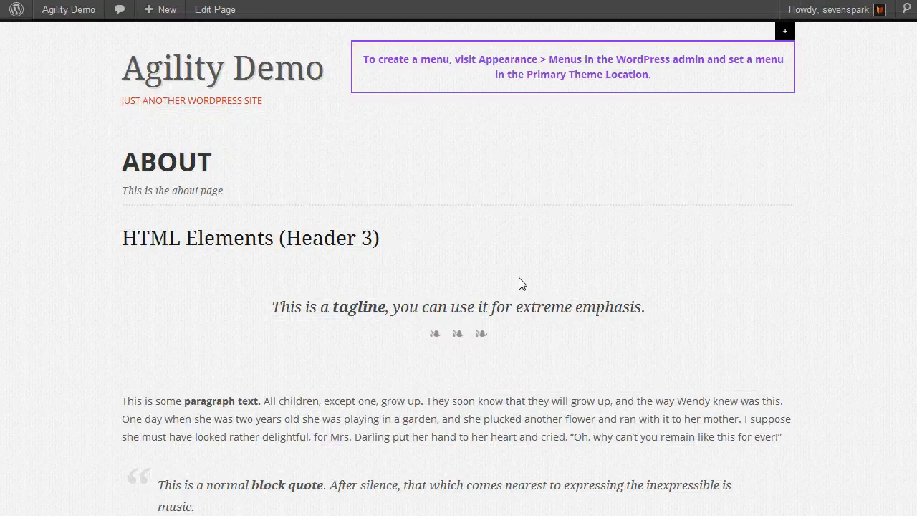
scroll(521, 284, down, 3)
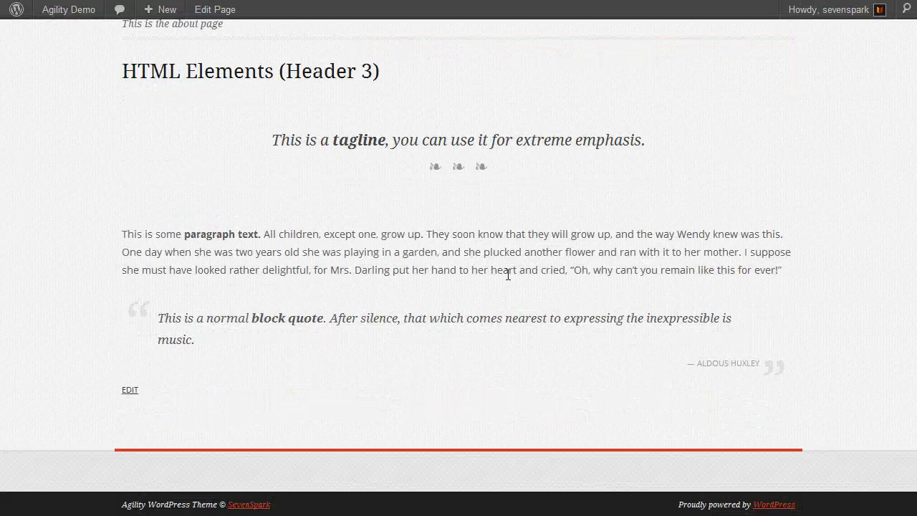
scroll(509, 274, up, 3)
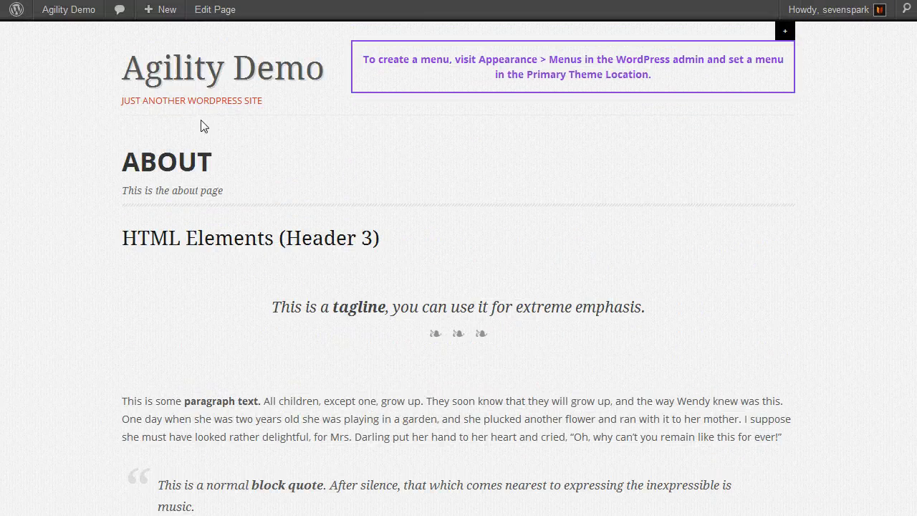